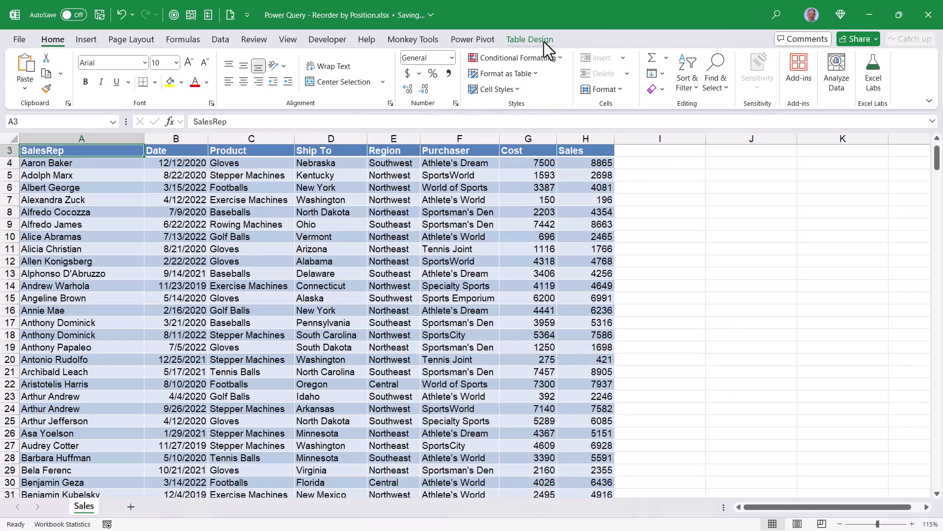
# Confirm the table name SalesData and load it into Power Query Editor as the Start query
pyautogui.click(543, 40)
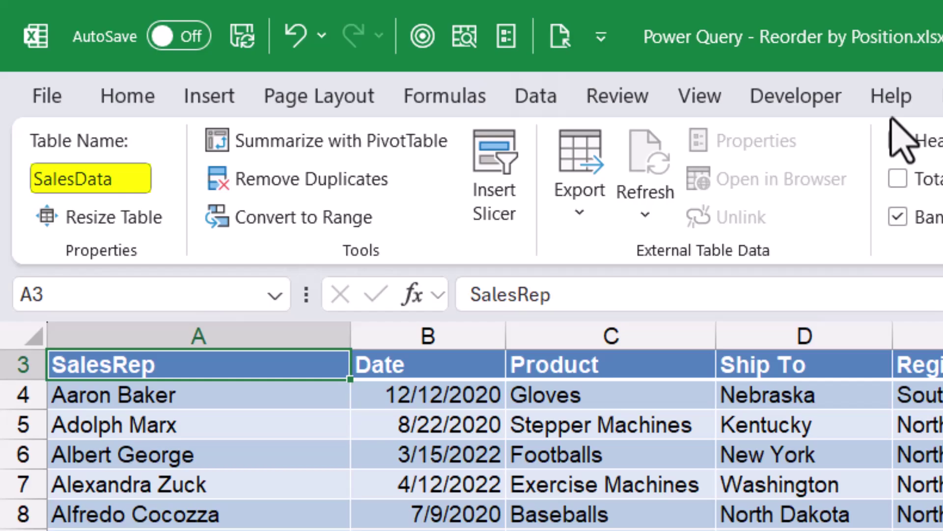
pyautogui.click(541, 96)
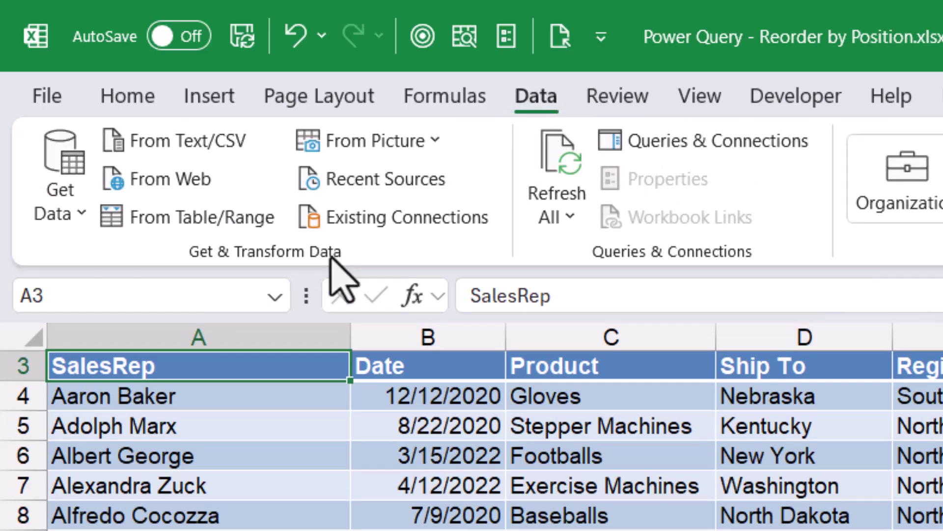
pyautogui.click(170, 221)
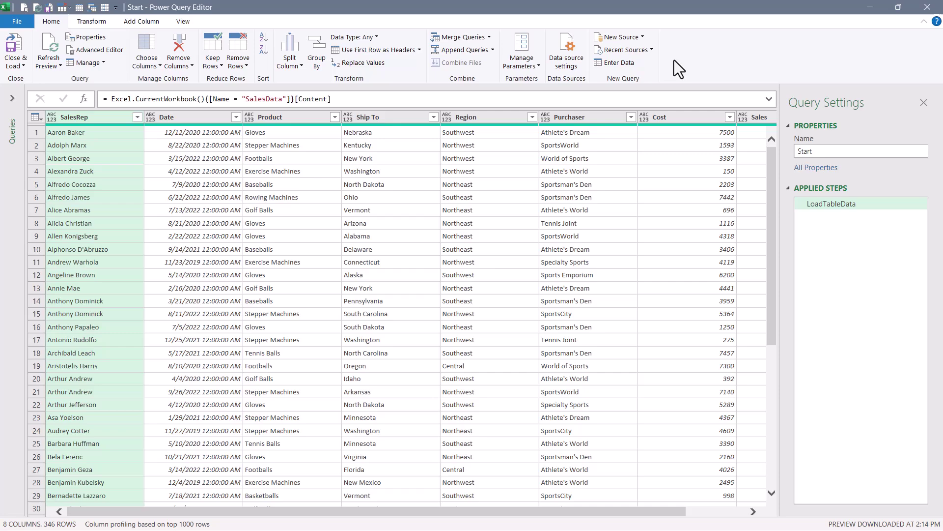
pyautogui.click(586, 117)
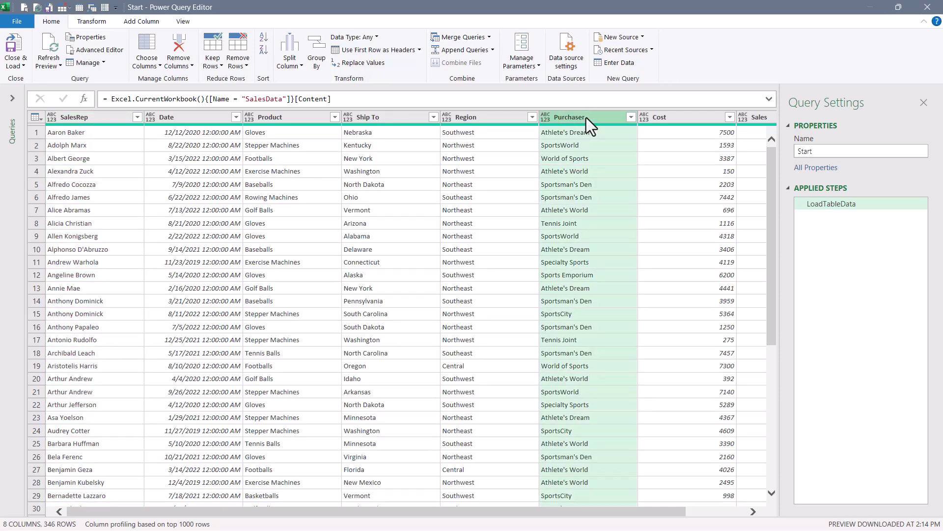
pyautogui.moveTo(585, 117); pyautogui.dragTo(169, 120)
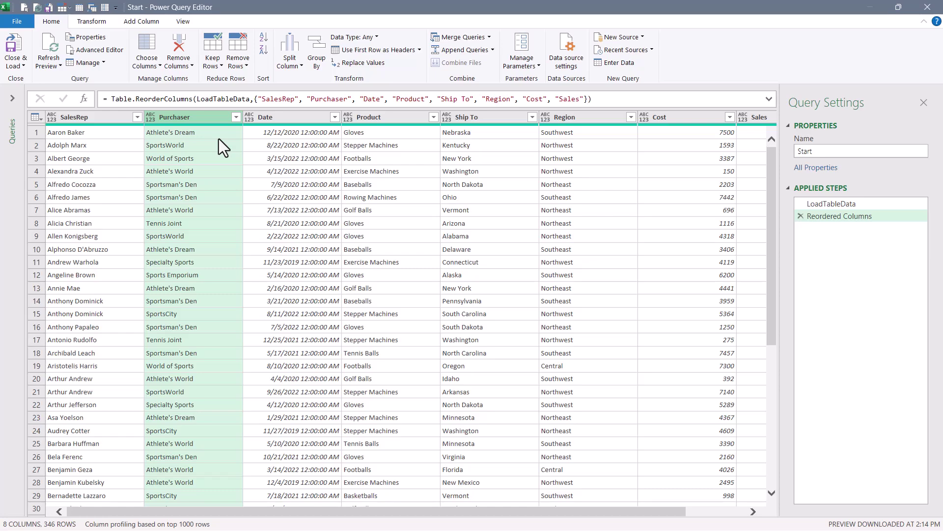
pyautogui.moveTo(202, 115); pyautogui.dragTo(442, 119)
# Delete the column reorder step and view the Transform tab's Move options
pyautogui.click(800, 215)
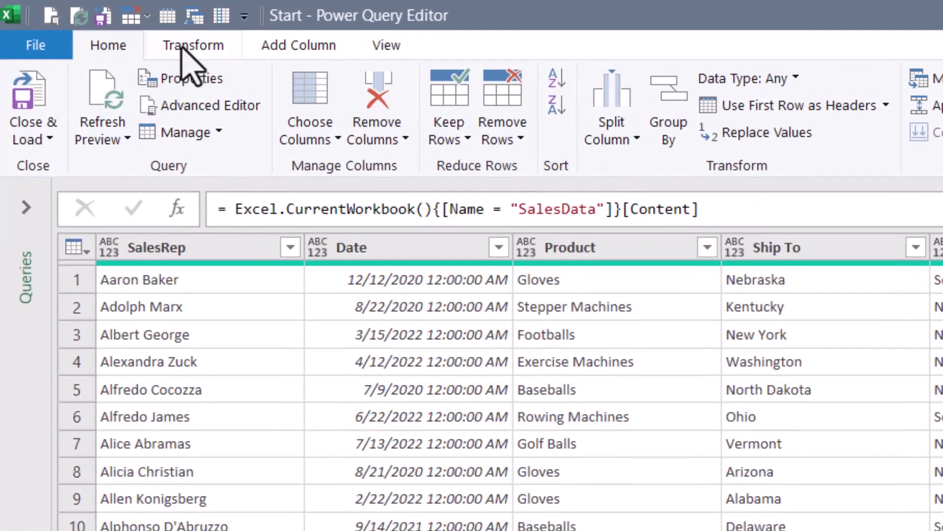
pyautogui.click(194, 46)
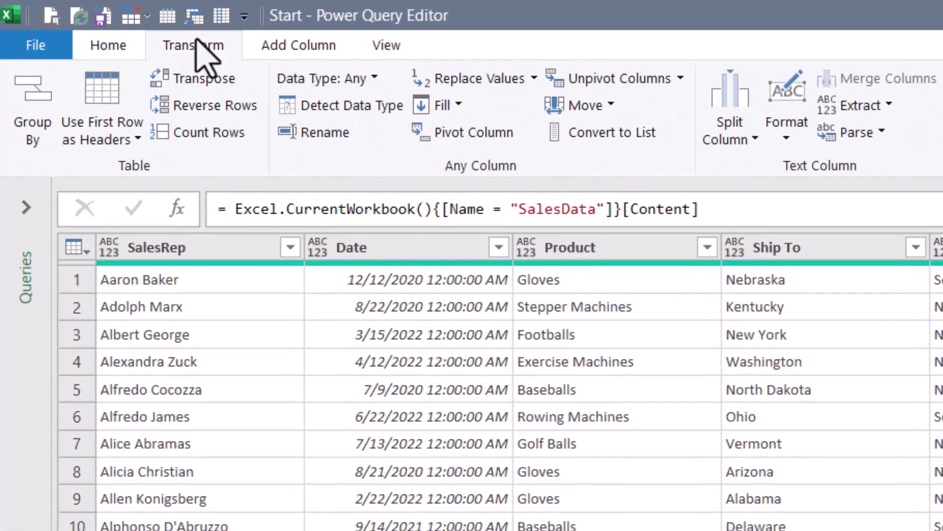
pyautogui.click(572, 105)
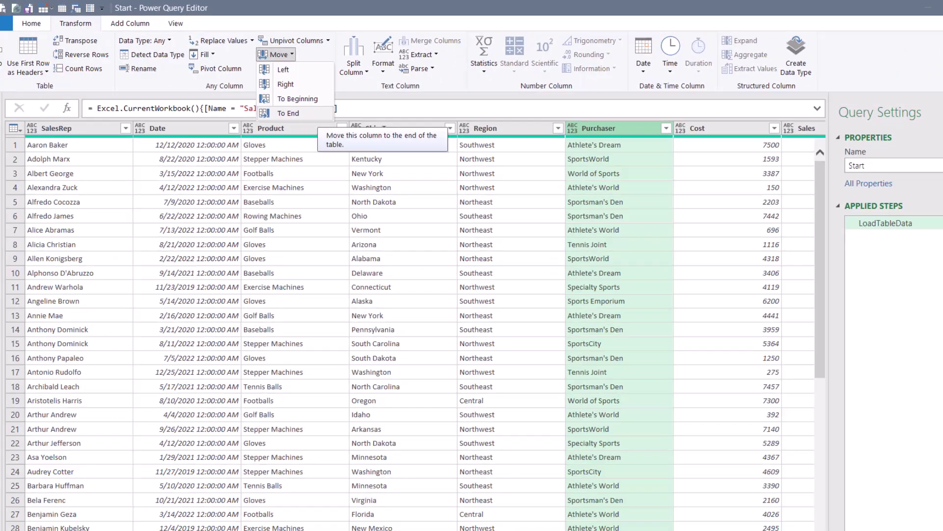
# View the Purchaser column's right-click Move submenu without choosing anything
pyautogui.click(572, 117)
pyautogui.rightClick(558, 116)
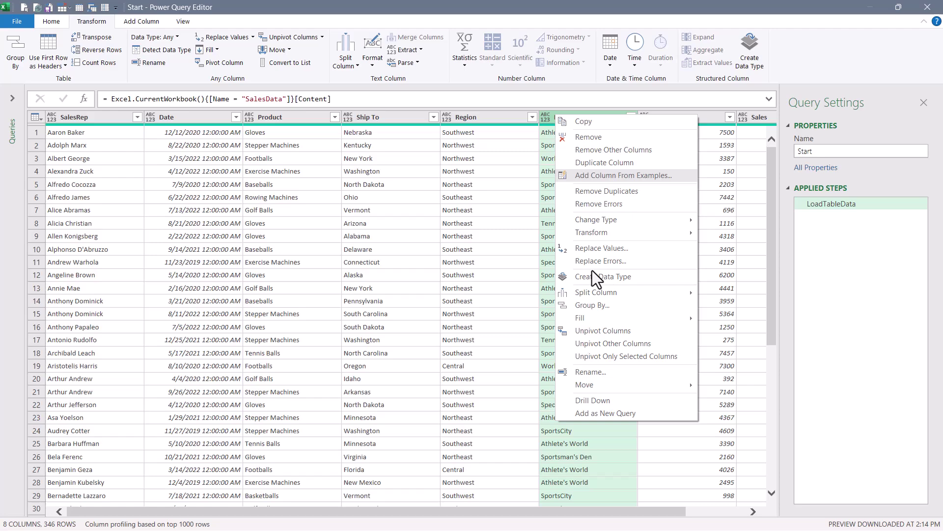
pyautogui.moveTo(617, 387)
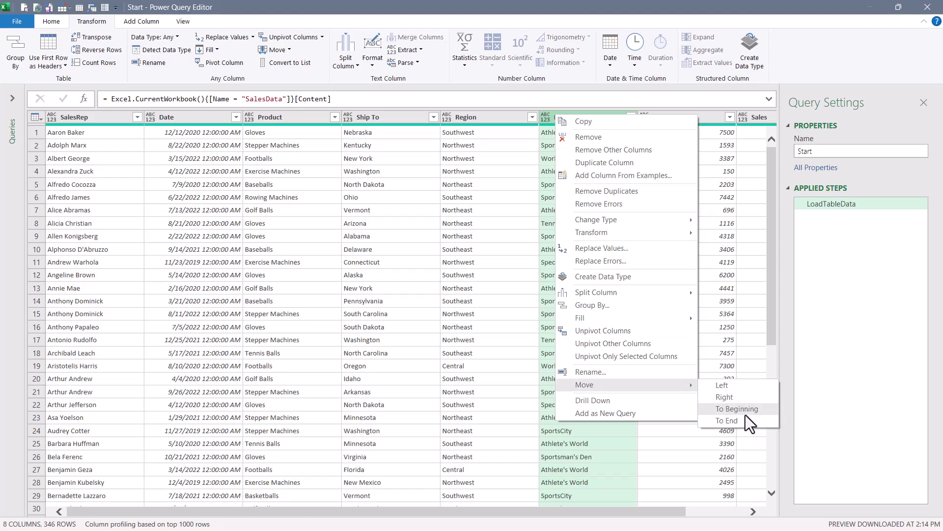
pyautogui.click(580, 123)
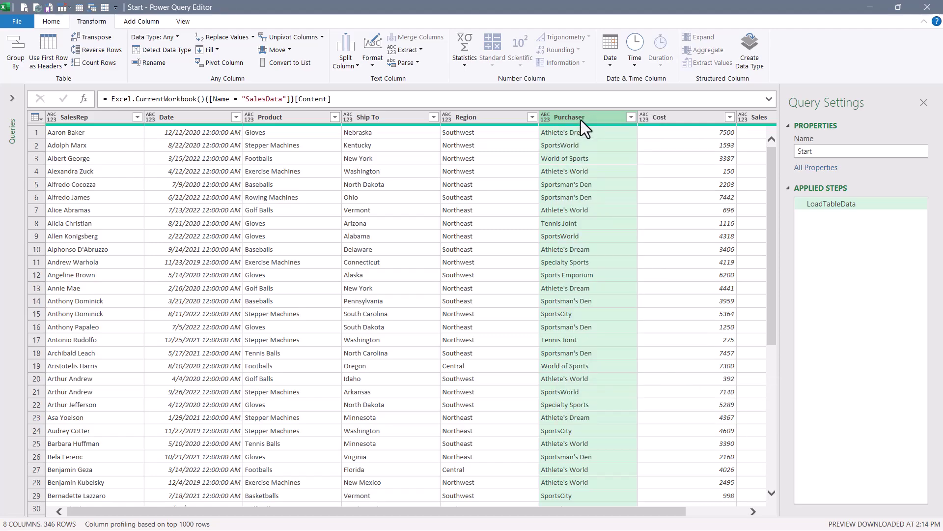
# Drag Purchaser after Date to make it third, then inspect the column list in the formula
pyautogui.moveTo(585, 119); pyautogui.dragTo(287, 120)
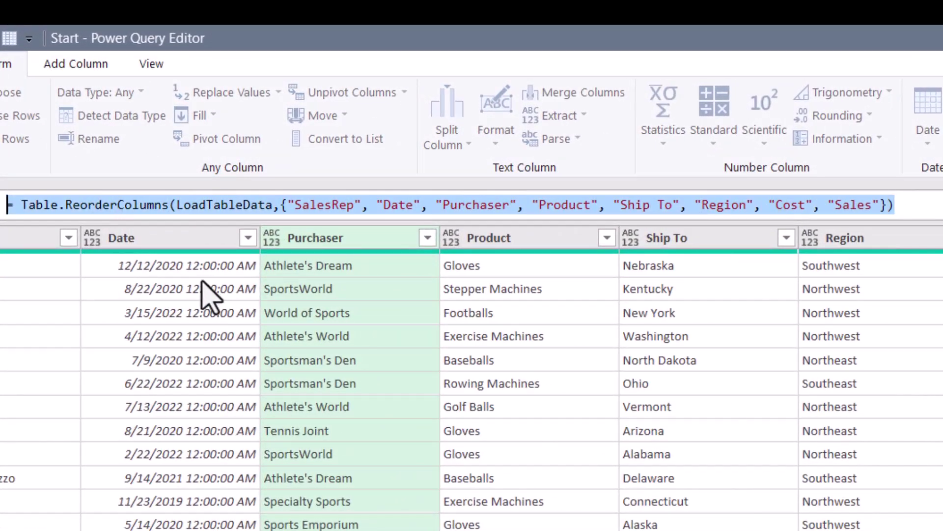
pyautogui.moveTo(287, 207); pyautogui.dragTo(882, 209)
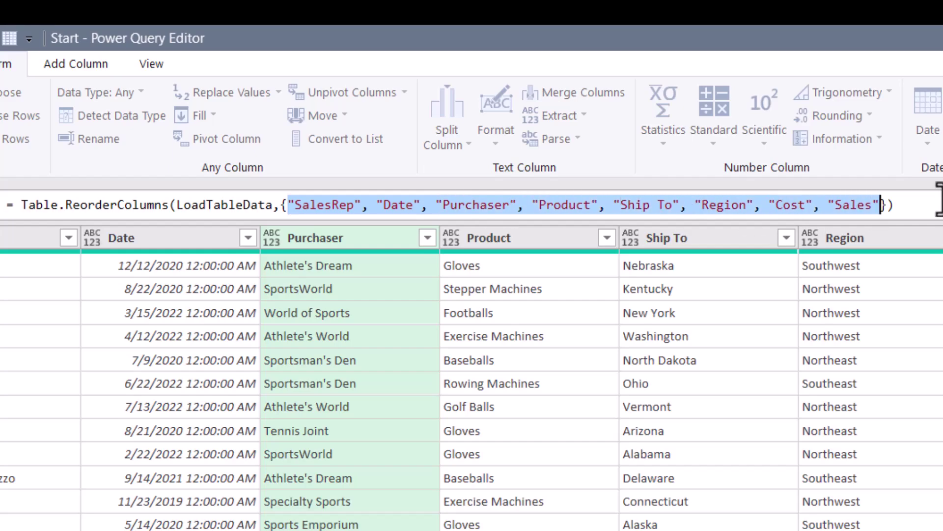
pyautogui.hotkey('shift', 'End')
pyautogui.doubleClick(484, 204)
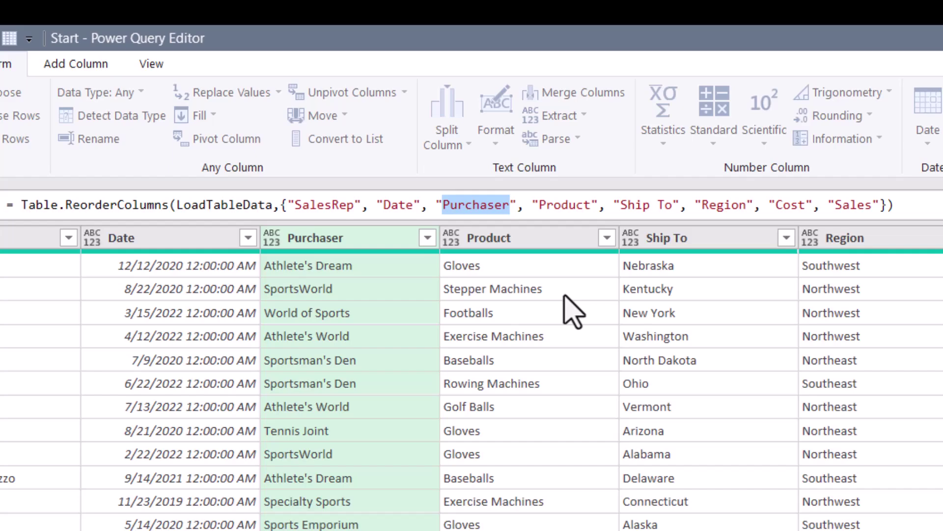
pyautogui.doubleClick(712, 205)
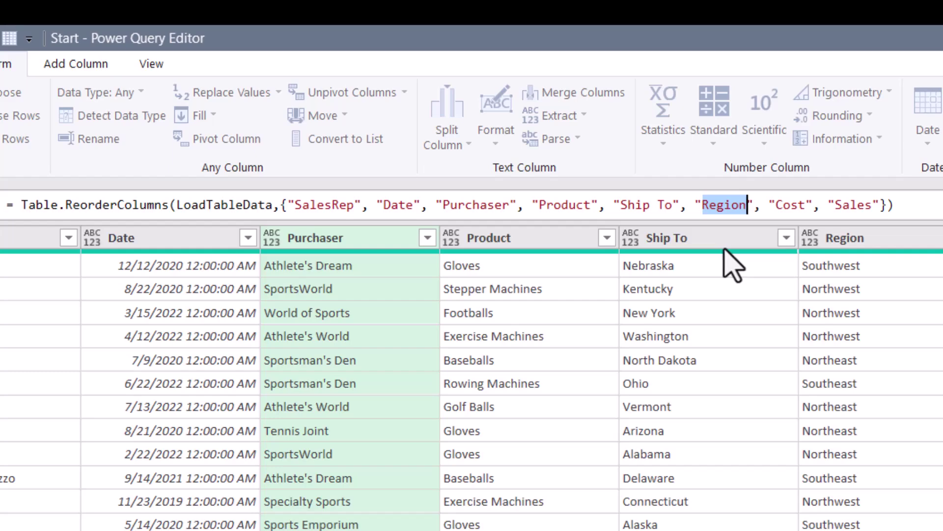
pyautogui.press('Right')
pyautogui.press('Right')
pyautogui.press('Right')
pyautogui.press('Right')
pyautogui.press('Right')
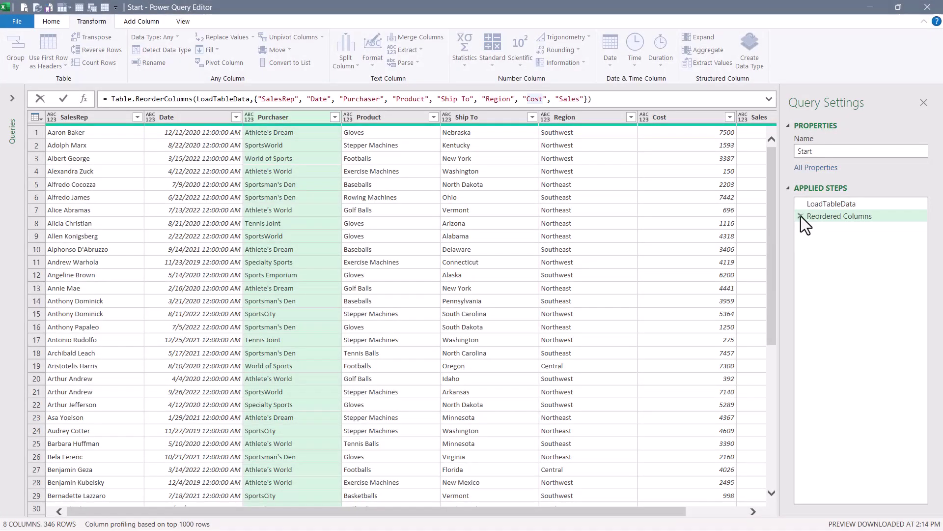
# Replace the reorder step with a custom step = Table.ColumnNames(LoadTableData)
pyautogui.click(801, 216)
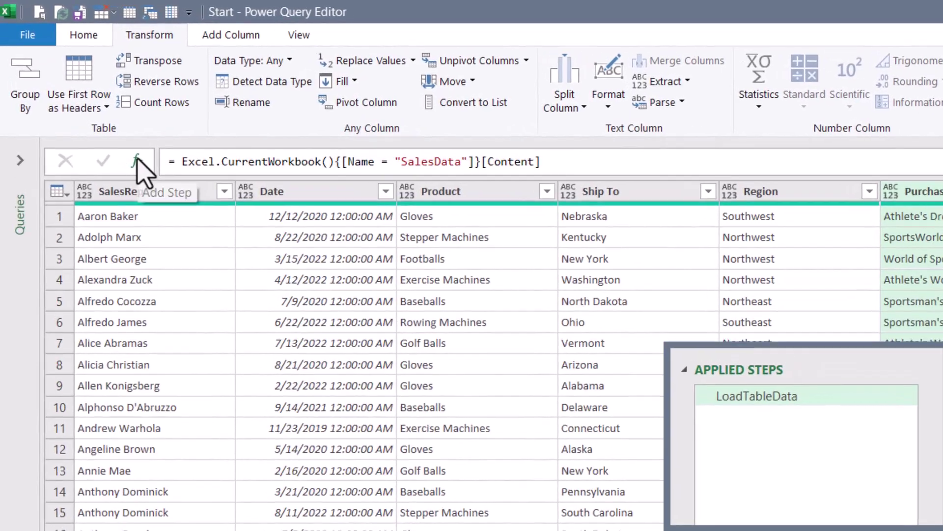
pyautogui.click(84, 99)
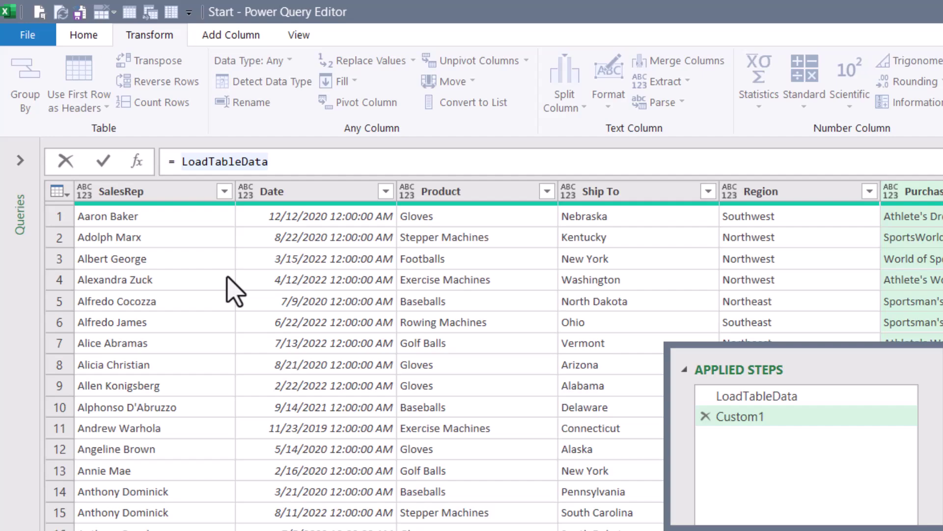
pyautogui.write('table')
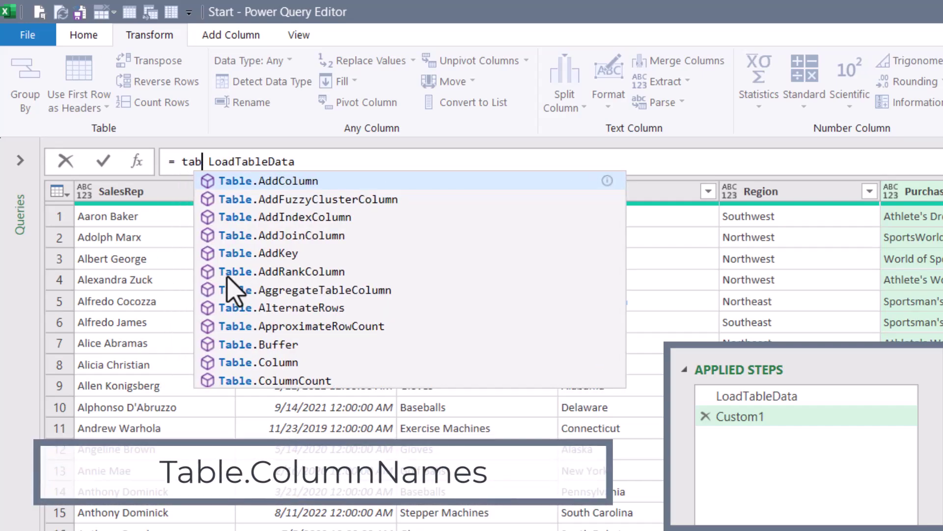
pyautogui.write('.col')
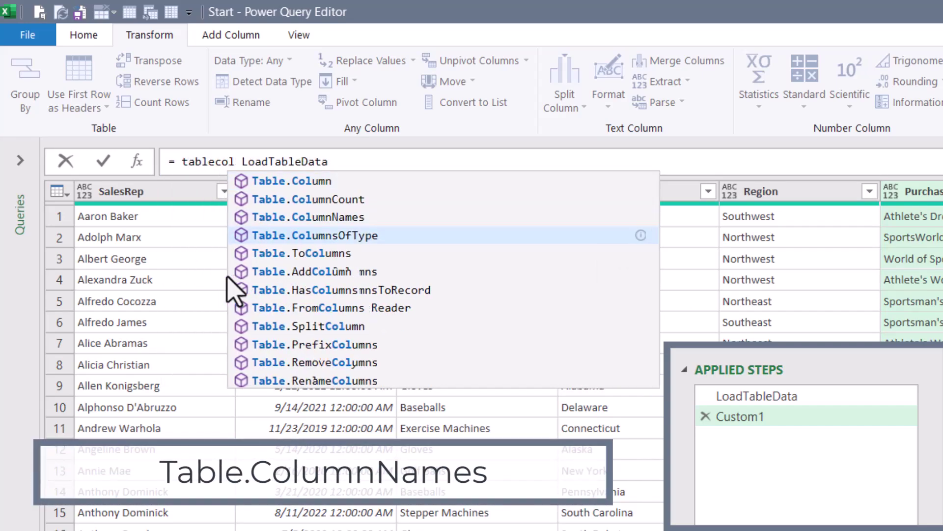
pyautogui.press('Tab')
pyautogui.write('(')
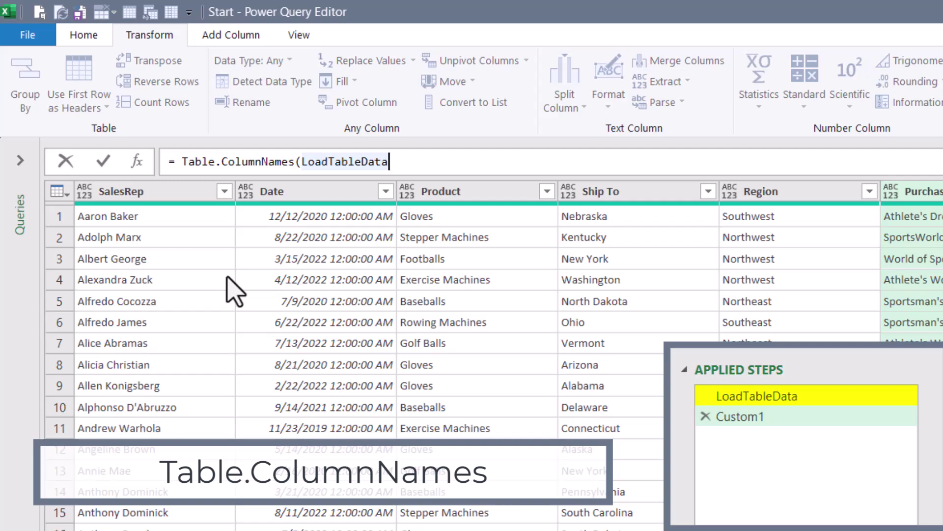
pyautogui.write(')')
pyautogui.press('Return')
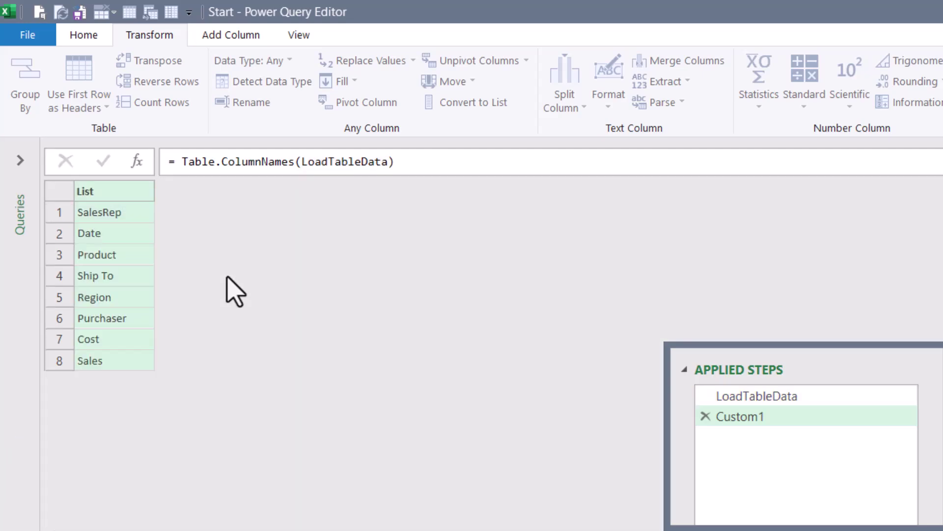
# Rename the new step GetColumnNames
pyautogui.doubleClick(808, 418)
pyautogui.write('GetColumnNames')
pyautogui.press('Return')
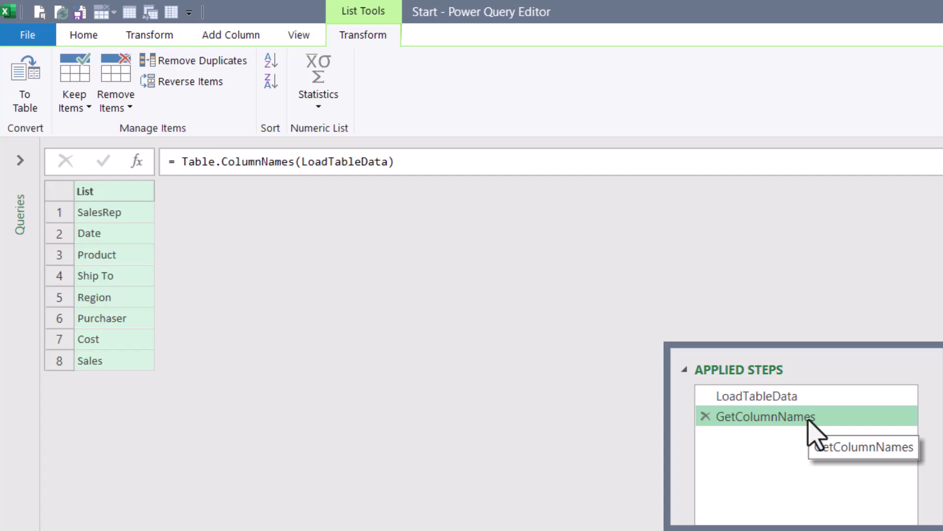
# Add a step = List.RemoveItems(GetColumnNames, {"Purchaser"}) that drops Purchaser from the list
pyautogui.click(137, 161)
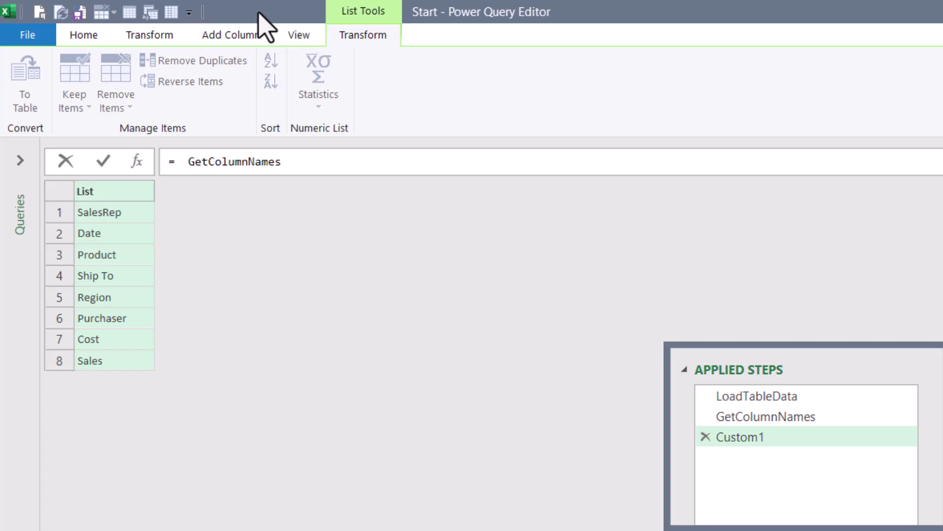
pyautogui.write('listr')
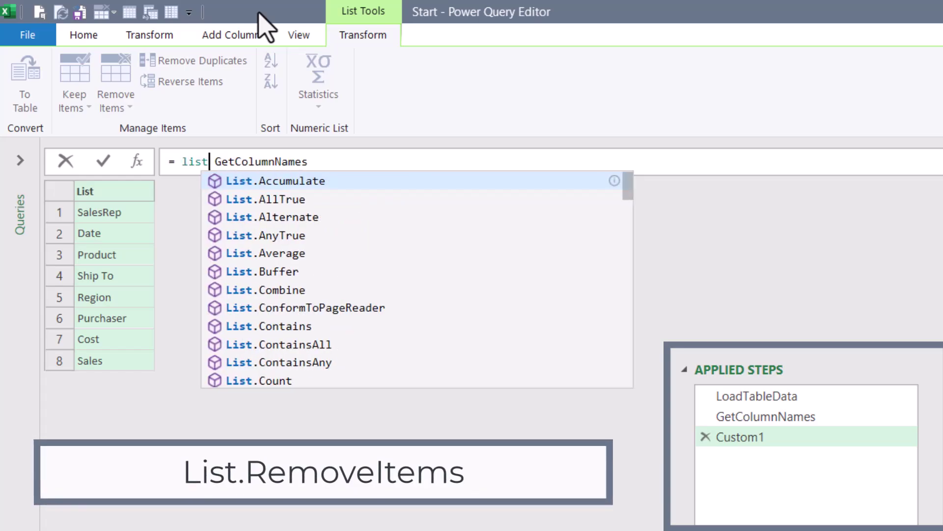
pyautogui.write('emo')
pyautogui.press('Down')
pyautogui.press('Tab')
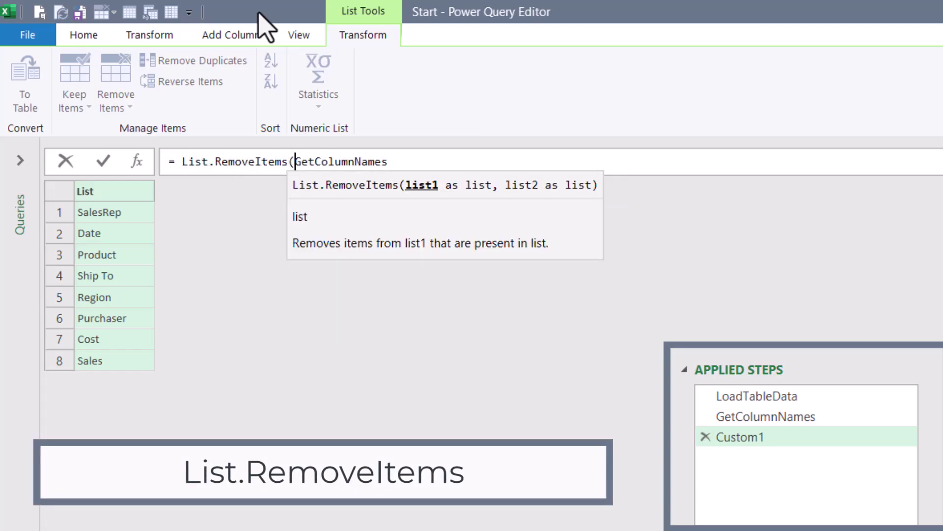
pyautogui.press('End')
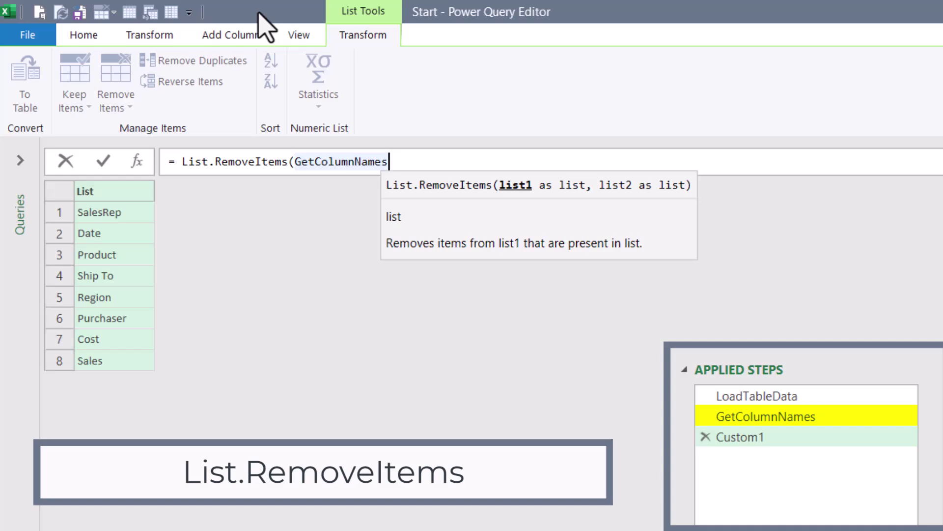
pyautogui.write(',')
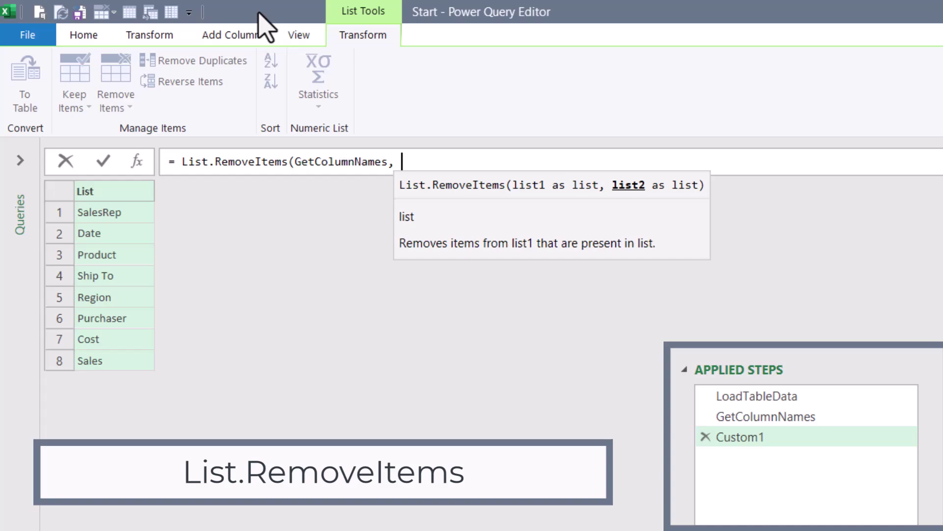
pyautogui.write('{')
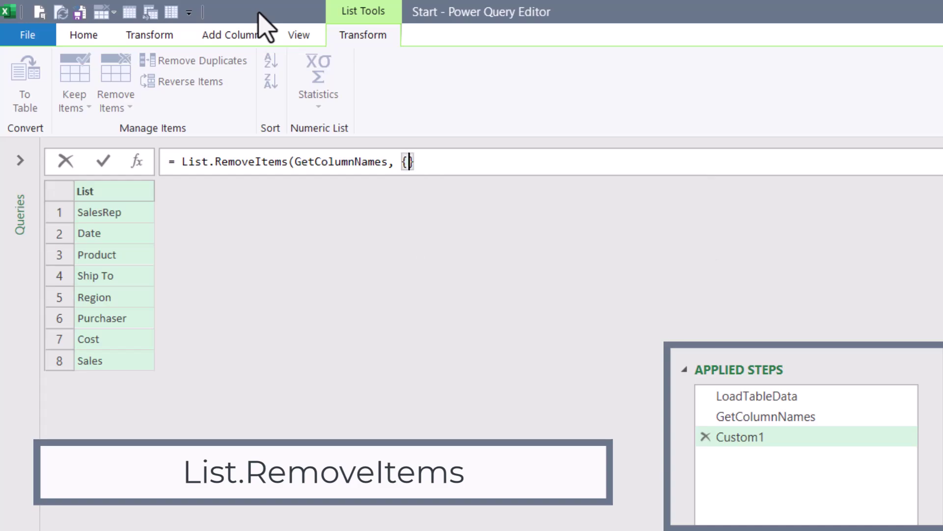
pyautogui.write('"Purchaser')
pyautogui.press('End')
pyautogui.write(')')
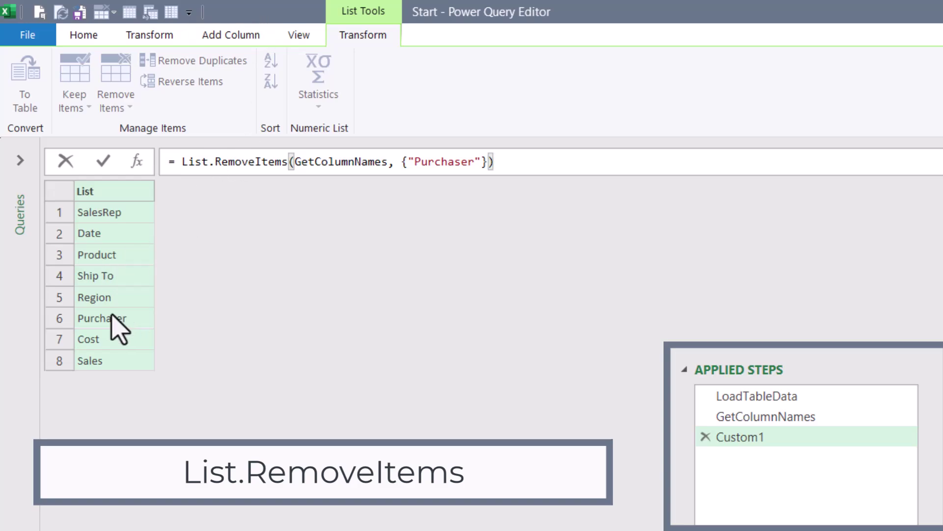
pyautogui.click(98, 158)
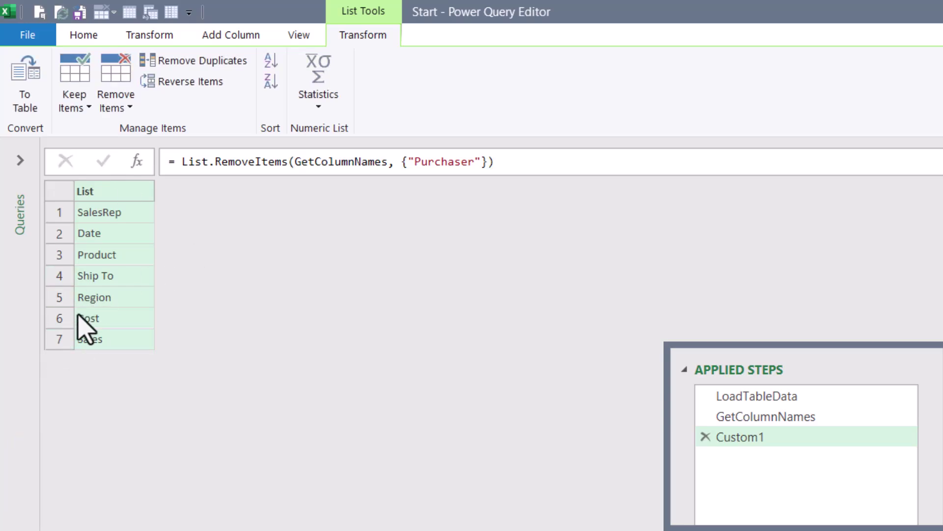
pyautogui.click(858, 433)
# Name the step RemovePurchaserColumn, then add = List.InsertRange(RemovePurchaserColumn, 2, {"Purchaser"})
pyautogui.write('RemovePurchaserColumn')
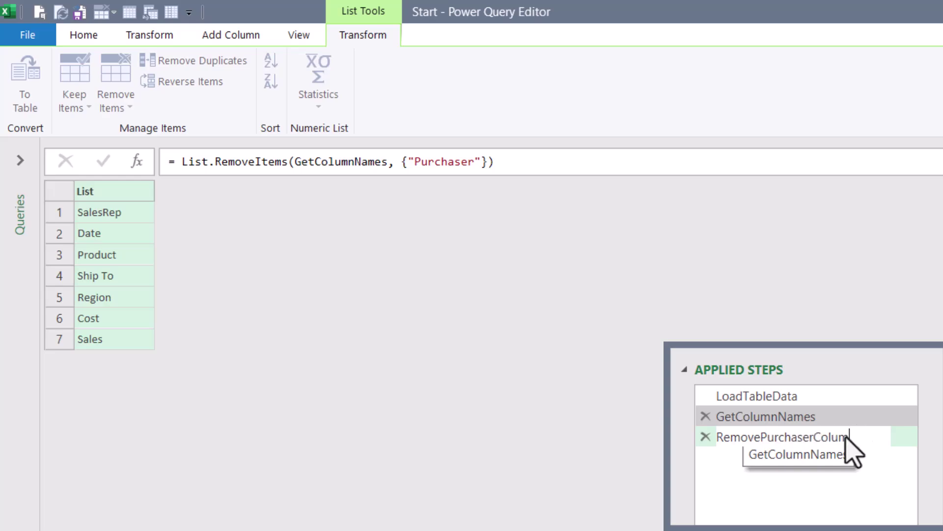
pyautogui.press('Return')
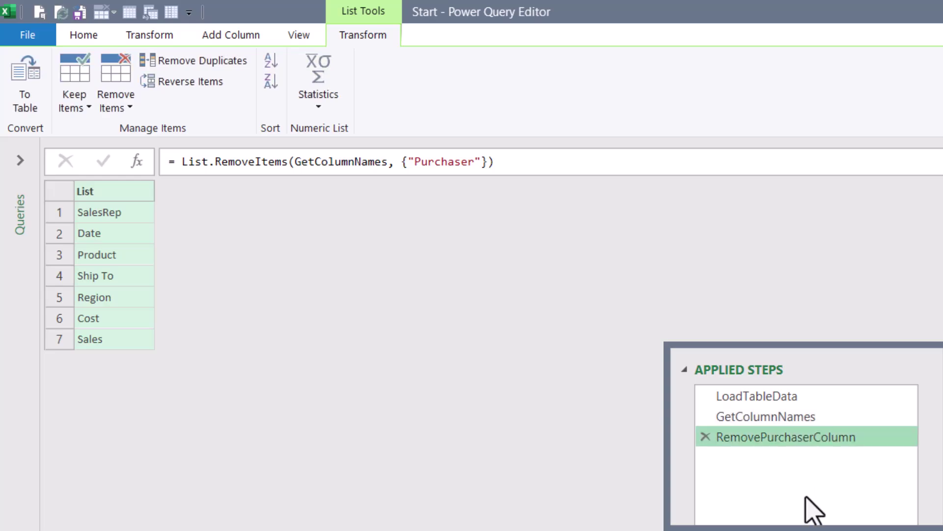
pyautogui.click(138, 162)
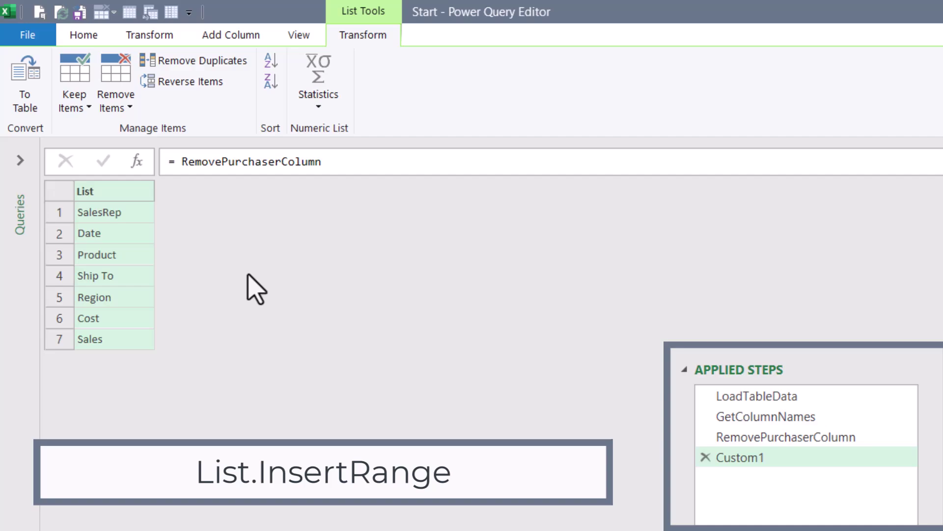
pyautogui.click(364, 161)
pyautogui.write('li')
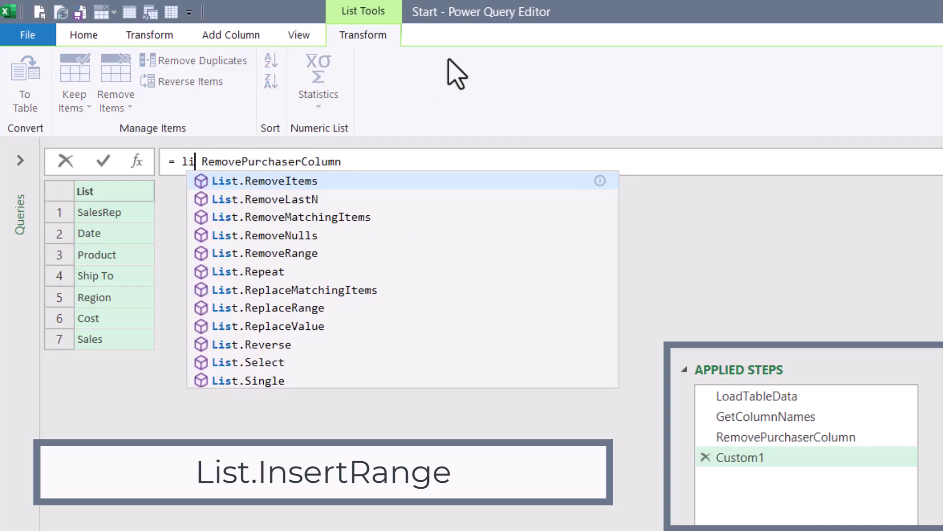
pyautogui.write('stinser')
pyautogui.press('Tab')
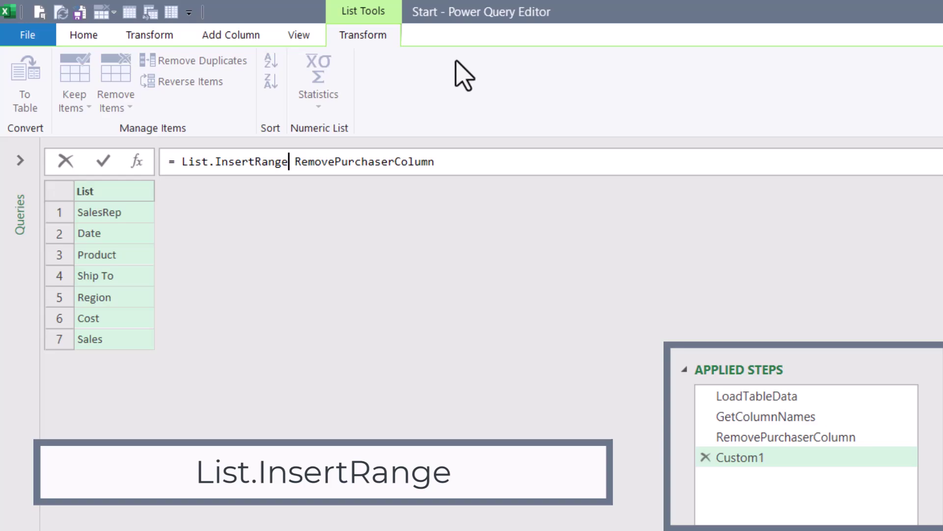
pyautogui.press('Delete')
pyautogui.write('(')
pyautogui.press('End')
pyautogui.write(',')
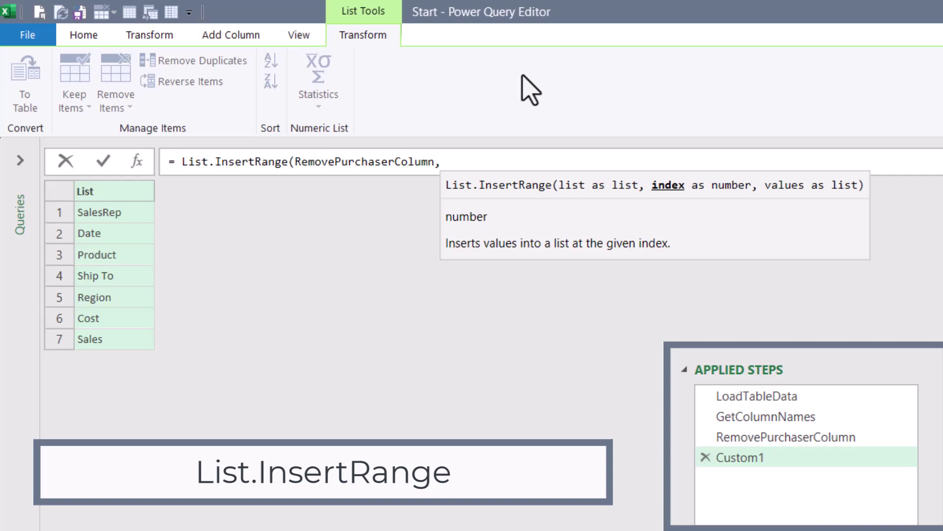
pyautogui.write('2')
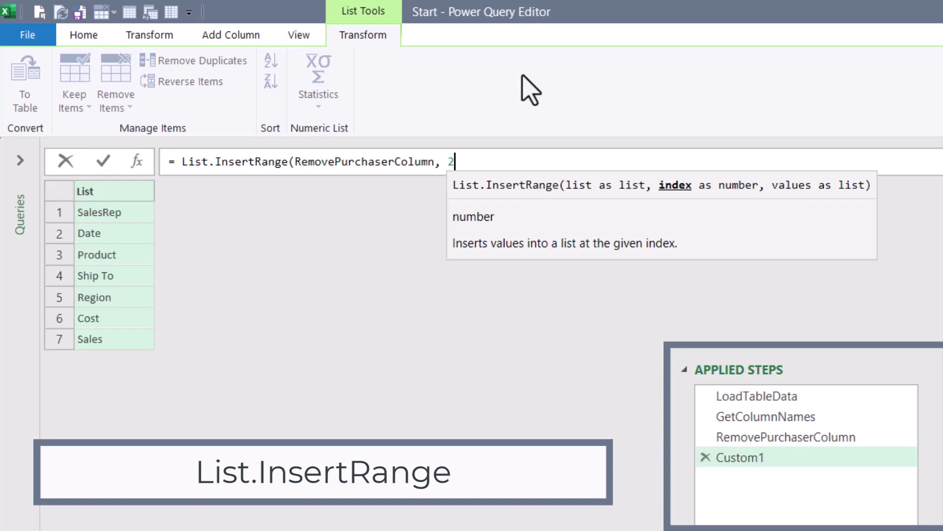
pyautogui.write(', ')
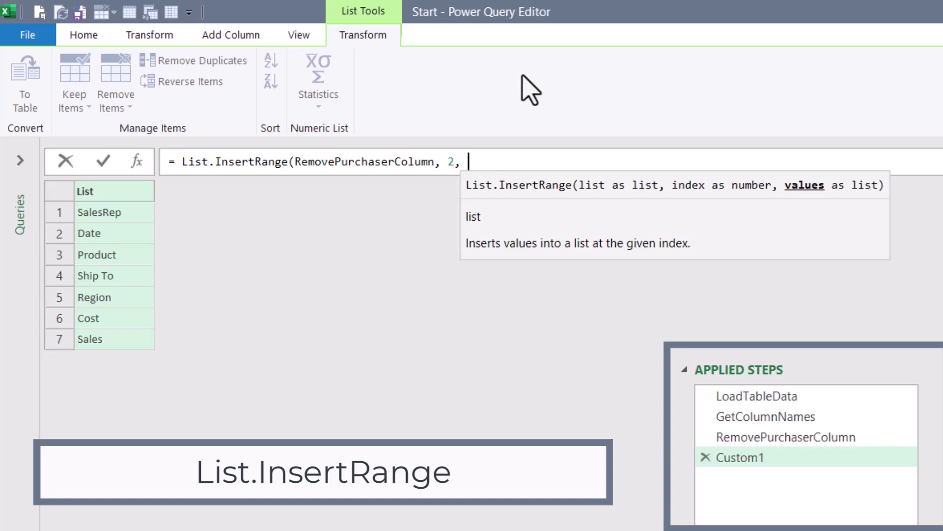
pyautogui.write('{')
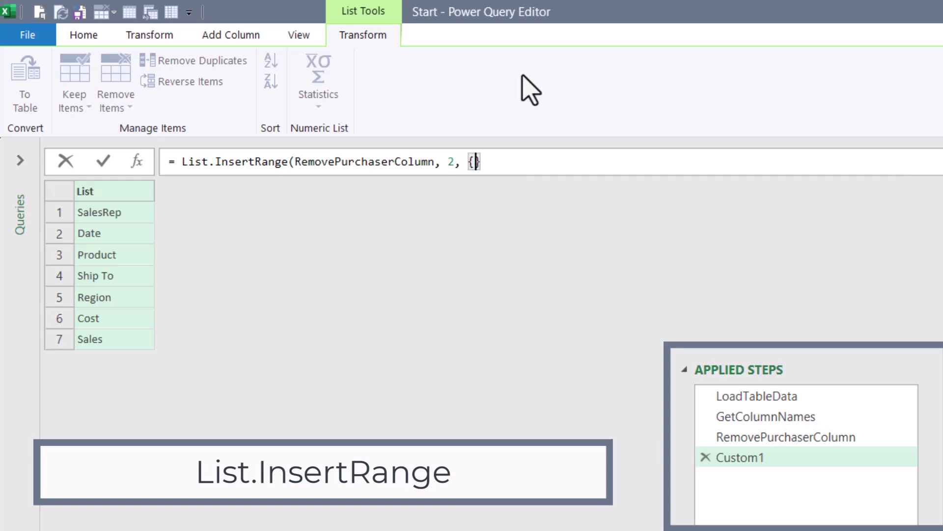
pyautogui.write('"Purchaser"})')
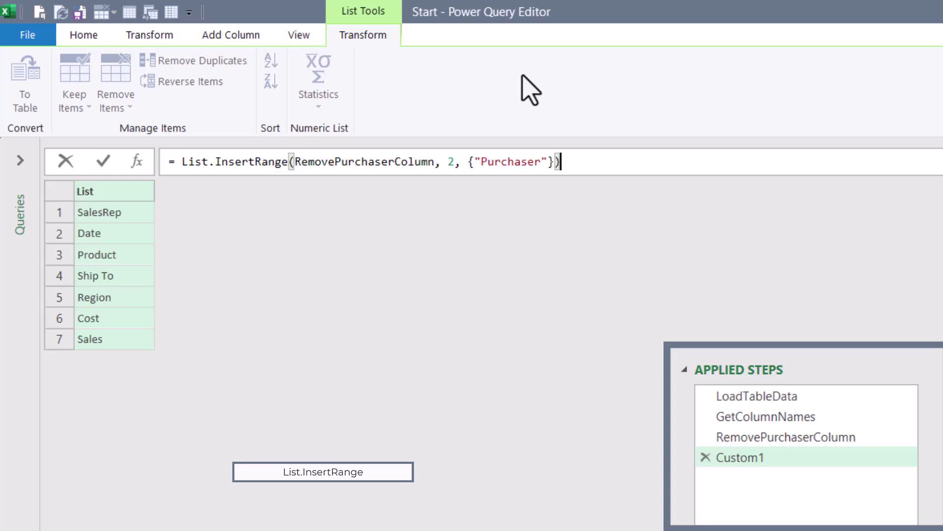
pyautogui.press('Return')
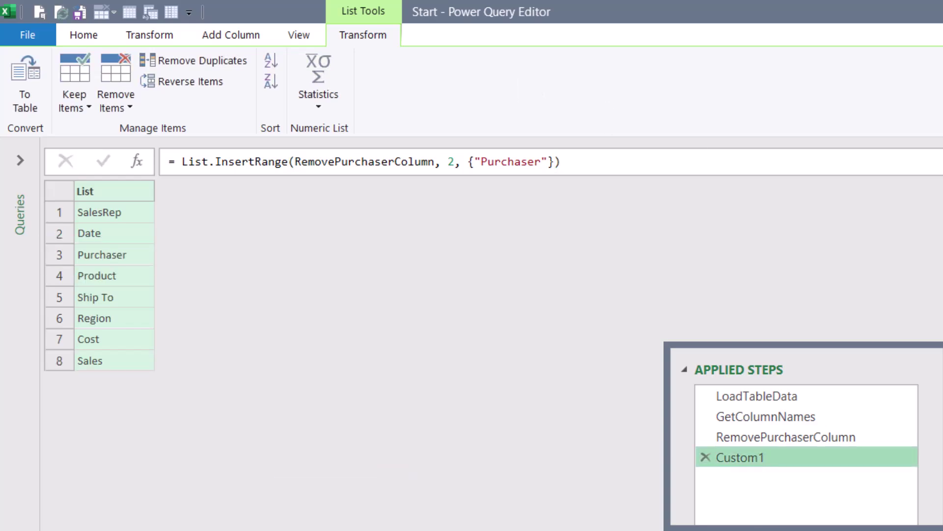
# Rename the insert step InsertPurchaserAt3rdPosition
pyautogui.press('F2')
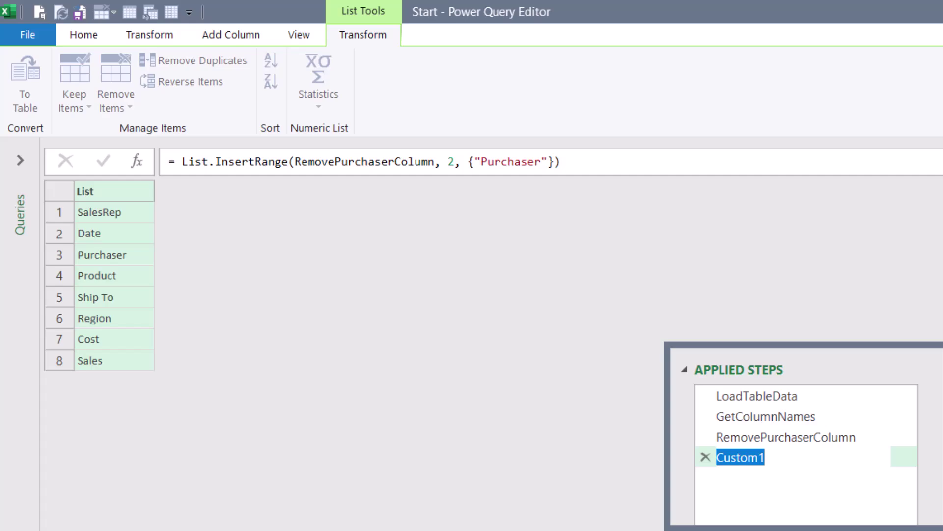
pyautogui.write('InsertPurchaserAt3rdPosition')
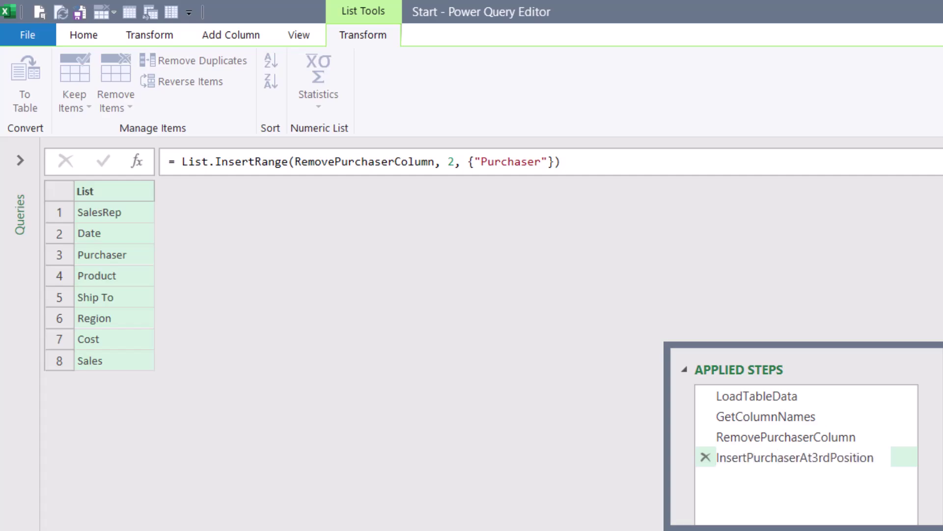
pyautogui.press('Return')
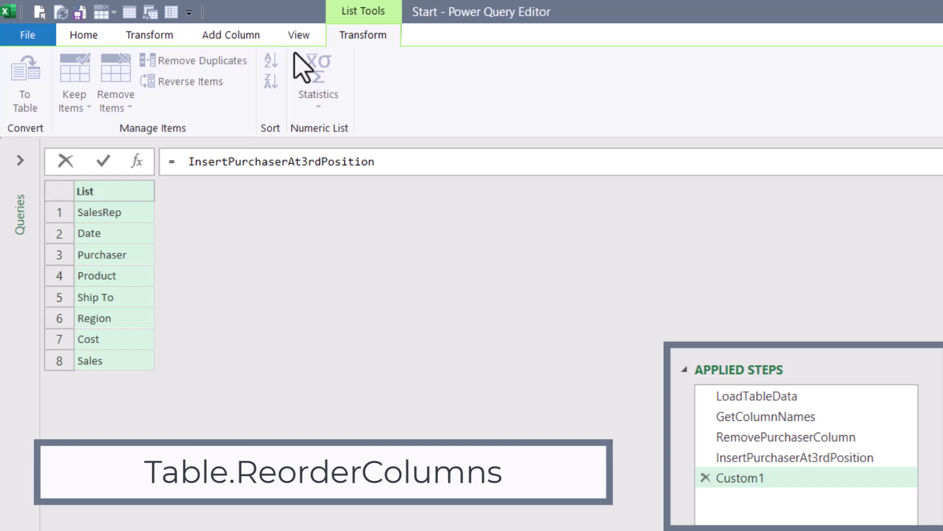
# Add a step = Table.ReorderColumns(LoadTableData, InsertPurchaserAt3rdPosition) putting Purchaser third
pyautogui.write('tablere')
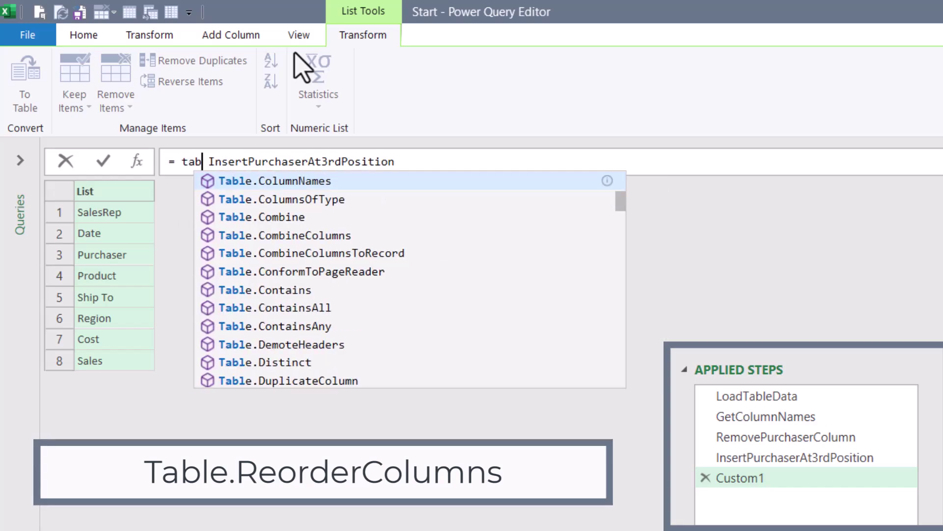
pyautogui.press('Down')
pyautogui.press('Down')
pyautogui.press('Down')
pyautogui.press('Down')
pyautogui.press('Down')
pyautogui.press('Down')
pyautogui.press('Down')
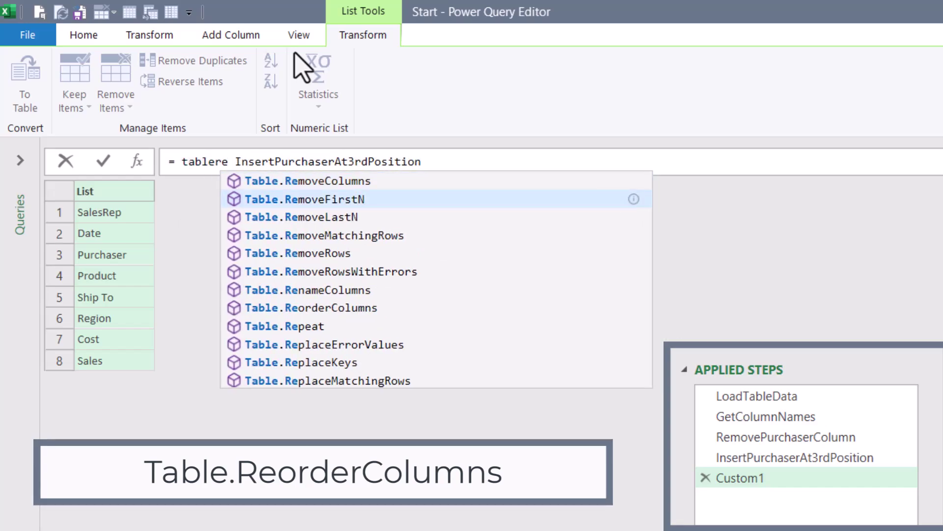
pyautogui.press('Tab')
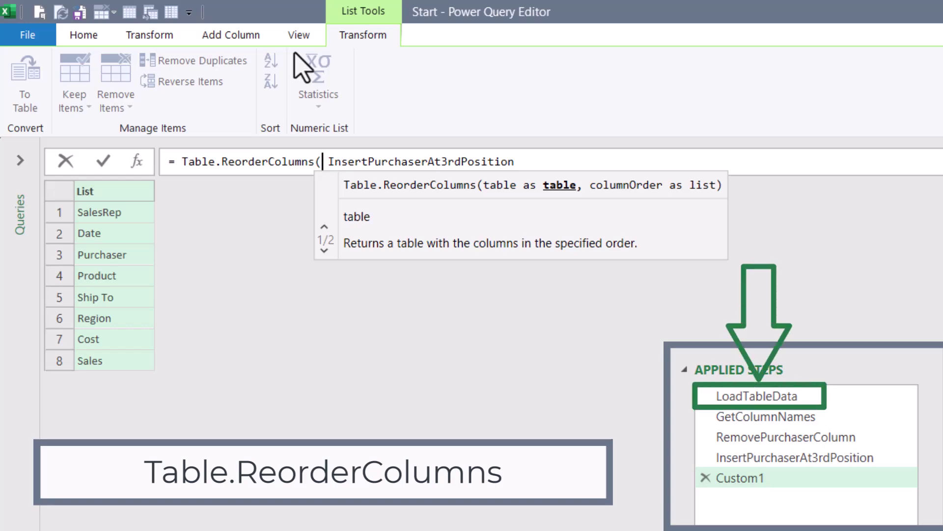
pyautogui.write('Load')
pyautogui.press('Tab')
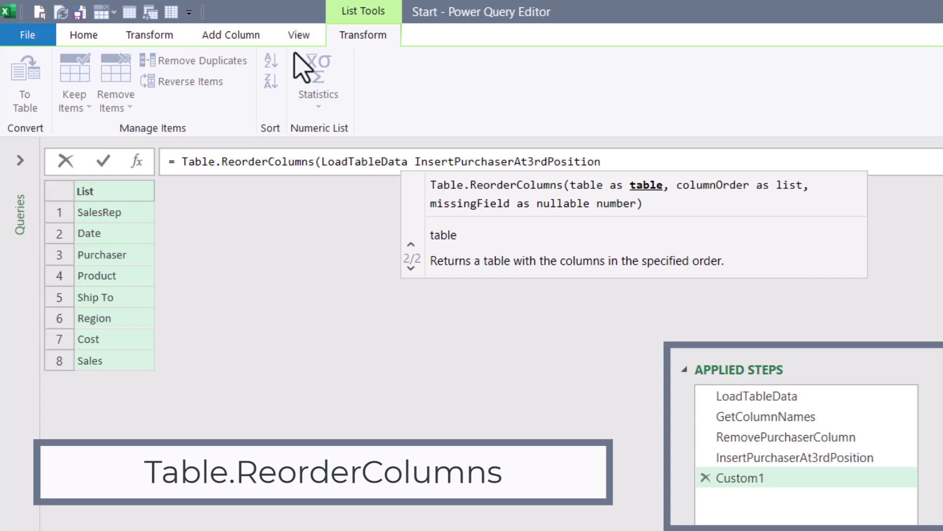
pyautogui.write(',')
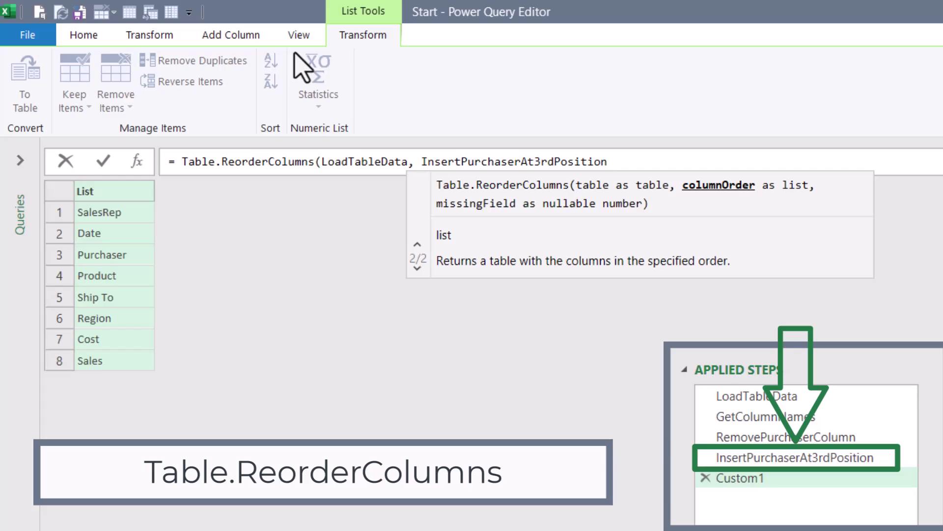
pyautogui.press('End')
pyautogui.write(')')
pyautogui.press('Return')
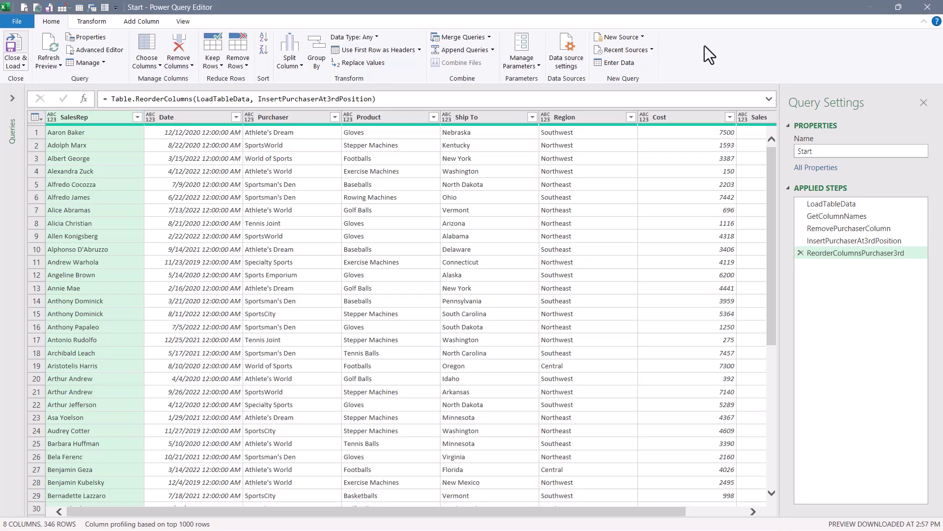
# Open the Advanced Editor and select the four column-reordering step lines
pyautogui.click(115, 52)
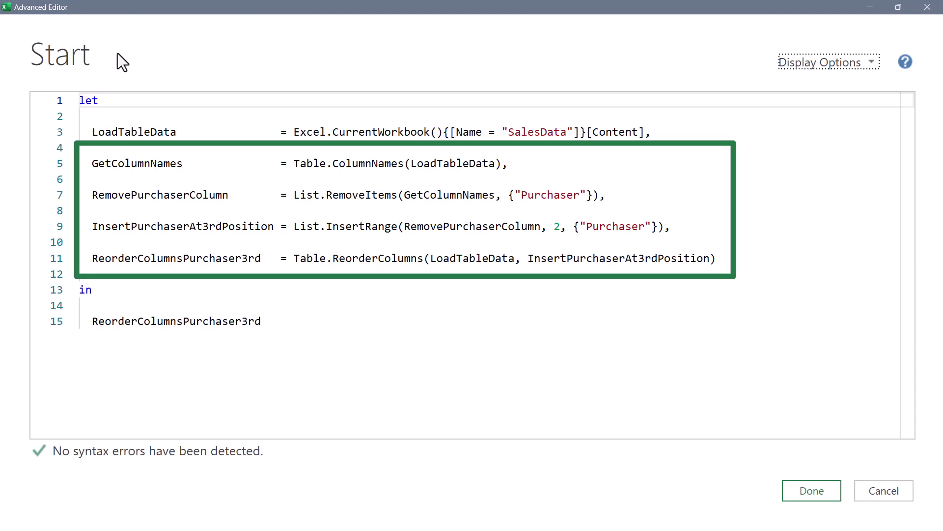
pyautogui.moveTo(92, 163); pyautogui.dragTo(729, 268)
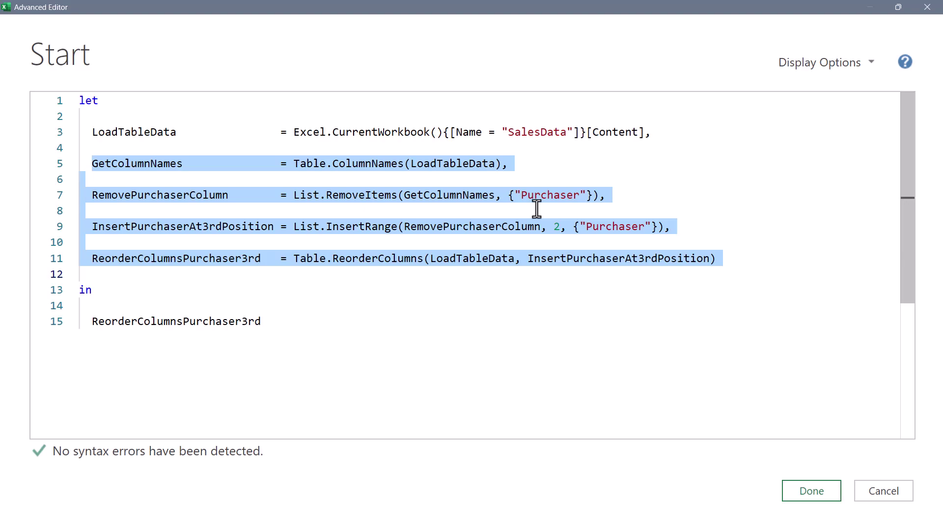
# Paste Table.ColumnNames(LoadTableData) into RemovePurchaserColumn and delete the GetColumnNames line
pyautogui.click(294, 164)
pyautogui.moveTo(293, 216); pyautogui.dragTo(568, 217)
pyautogui.hotkey('ctrl', 'c')
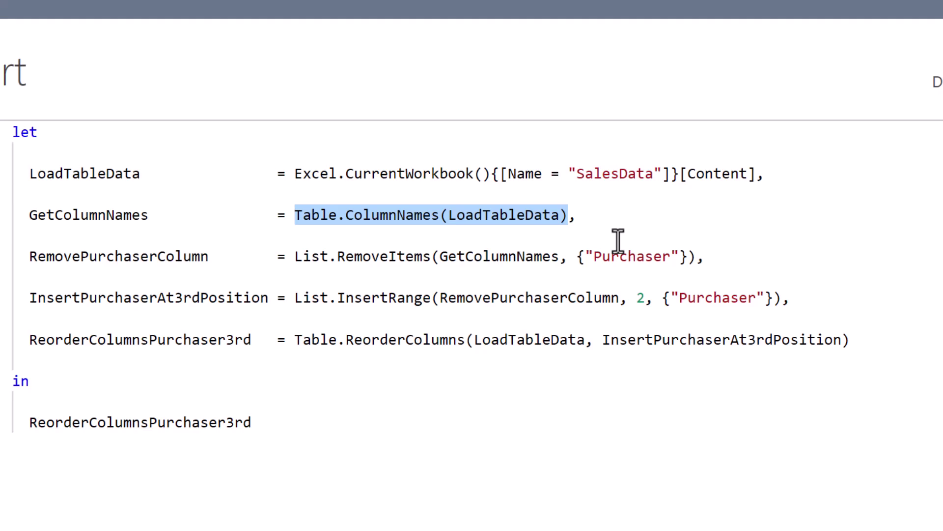
pyautogui.doubleClick(501, 255)
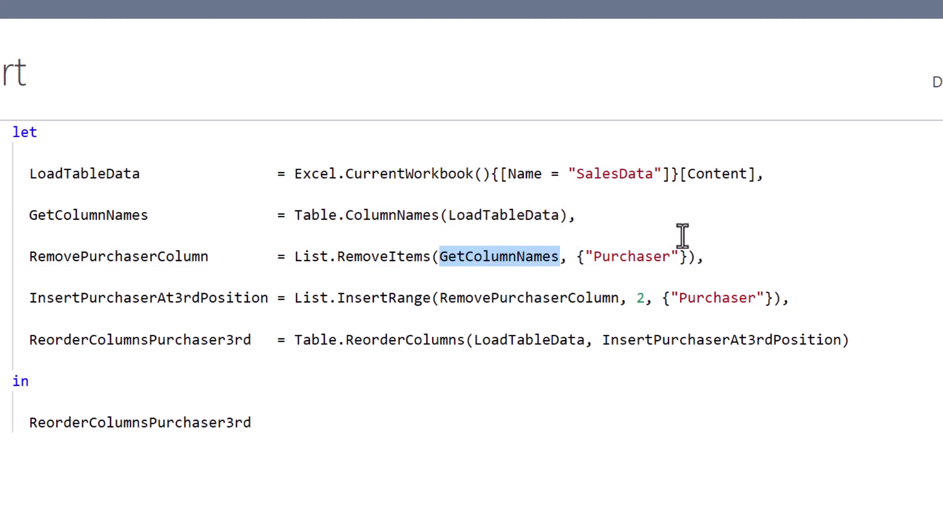
pyautogui.hotkey('ctrl', 'v')
pyautogui.moveTo(578, 215); pyautogui.dragTo(6, 235)
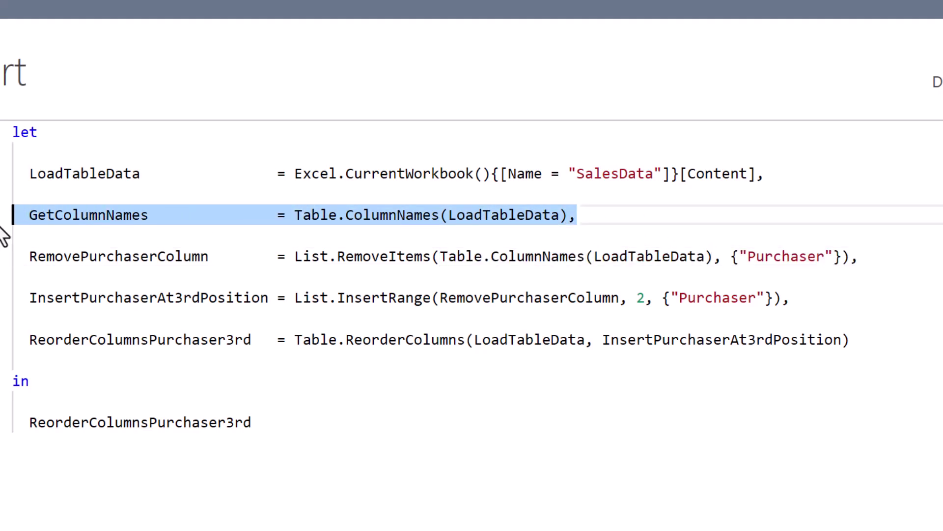
pyautogui.press('BackSpace')
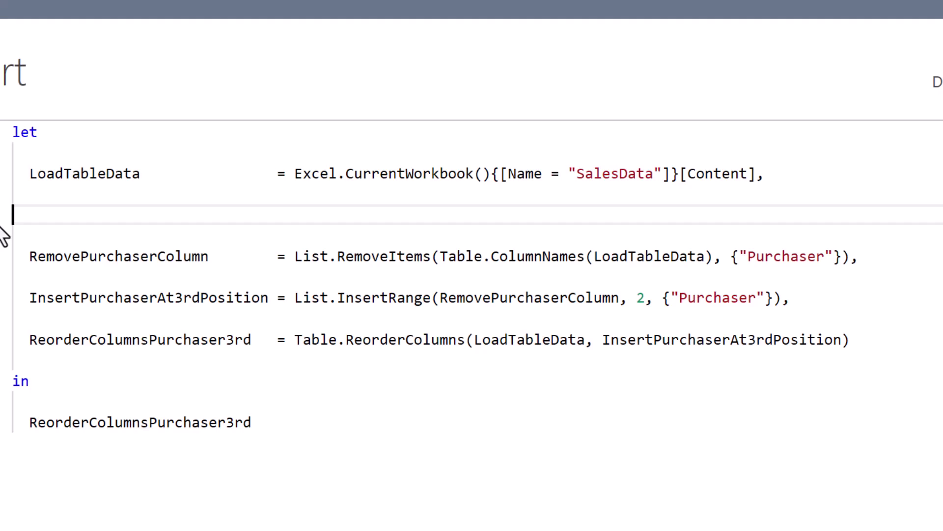
pyautogui.press('BackSpace')
pyautogui.press('BackSpace')
# Paste the List.RemoveItems expression into the InsertRange step and delete the RemovePurchaserColumn line
pyautogui.moveTo(295, 214); pyautogui.dragTo(850, 216)
pyautogui.hotkey('ctrl', 'c')
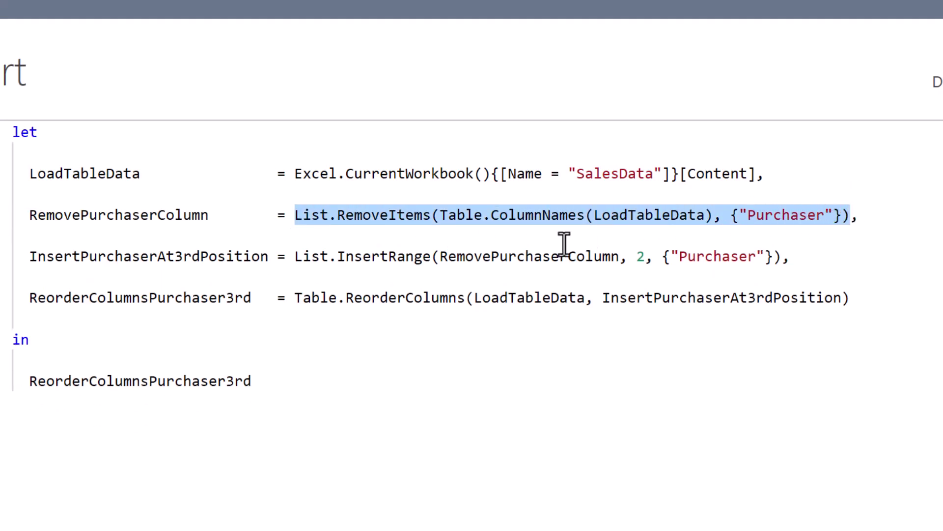
pyautogui.doubleClick(491, 255)
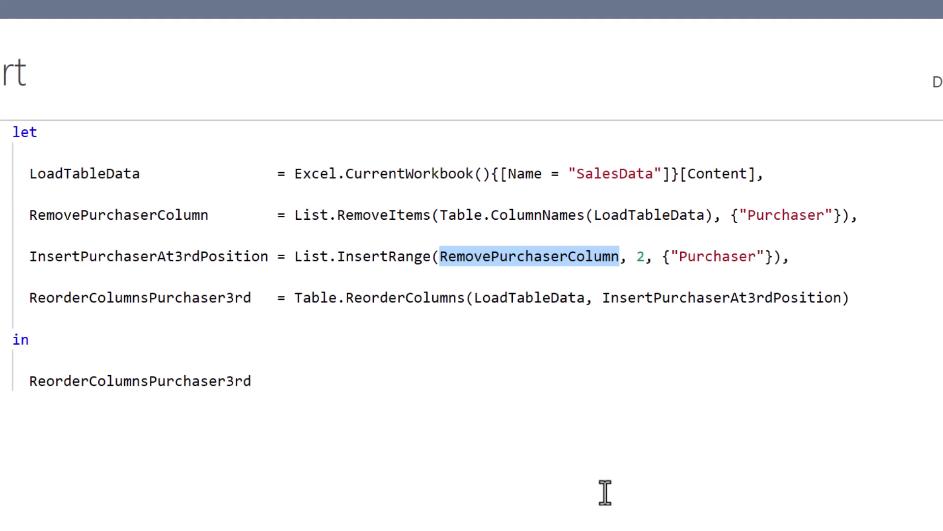
pyautogui.hotkey('ctrl', 'v')
pyautogui.moveTo(865, 216); pyautogui.dragTo(173, 226)
pyautogui.moveTo(152, 197); pyautogui.dragTo(28, 187)
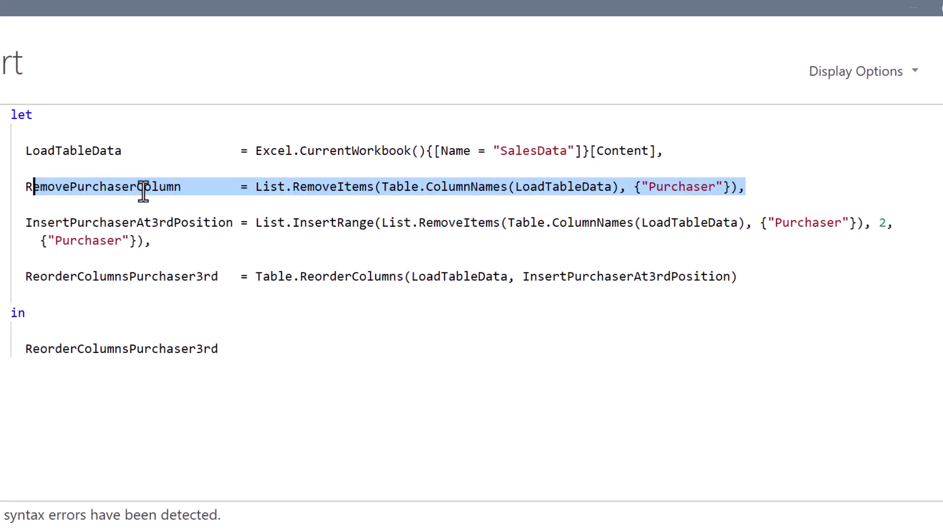
pyautogui.press('Delete')
# Paste the List.InsertRange expression into ReorderColumns and delete the InsertPurchaserAt3rdPosition line
pyautogui.moveTo(256, 186); pyautogui.dragTo(140, 204)
pyautogui.hotkey('ctrl', 'c')
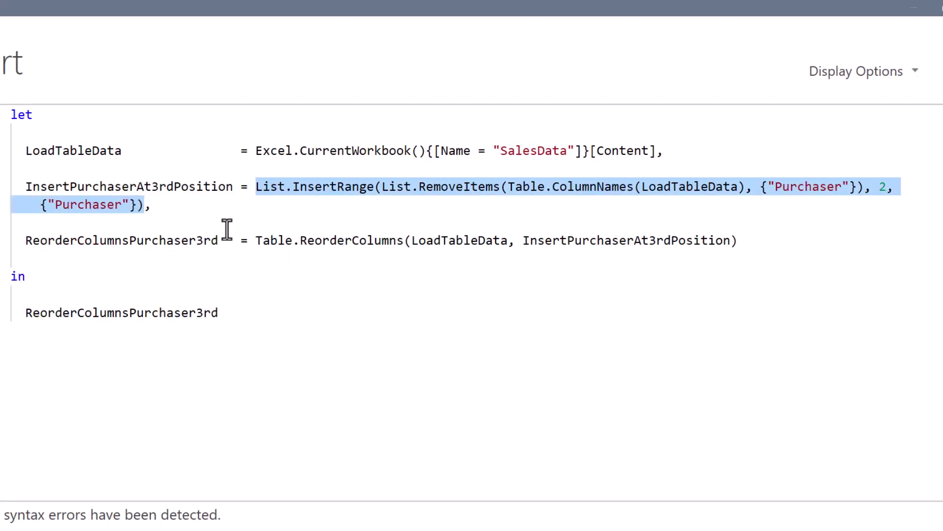
pyautogui.doubleClick(605, 239)
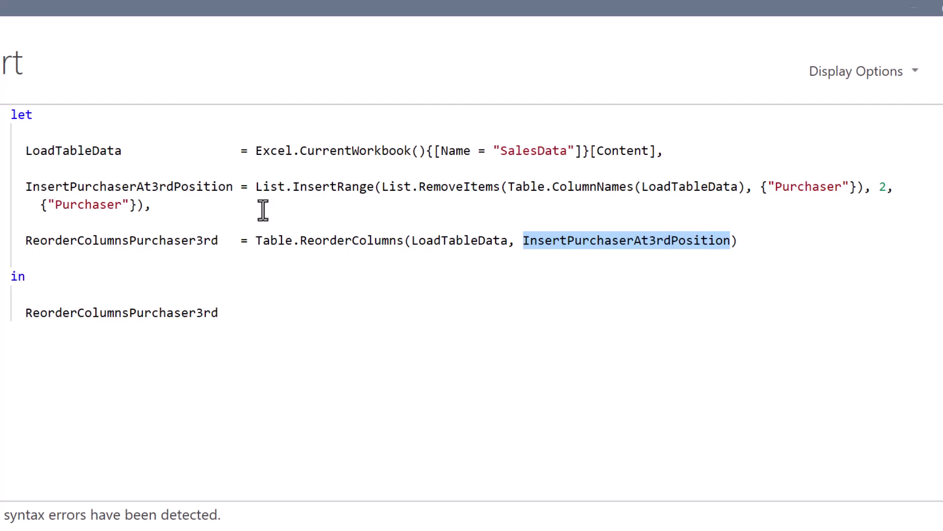
pyautogui.hotkey('ctrl', 'v')
pyautogui.moveTo(263, 208); pyautogui.dragTo(10, 186)
pyautogui.press('Delete')
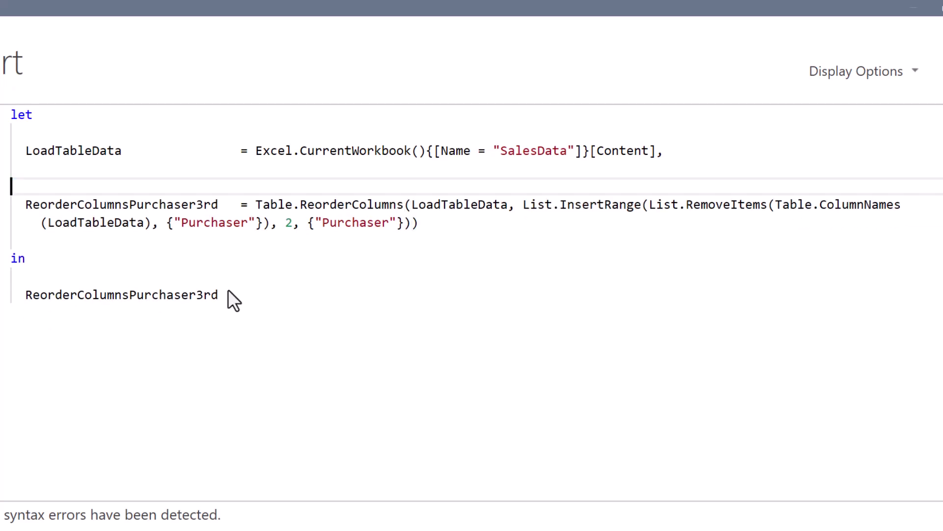
pyautogui.press('Delete')
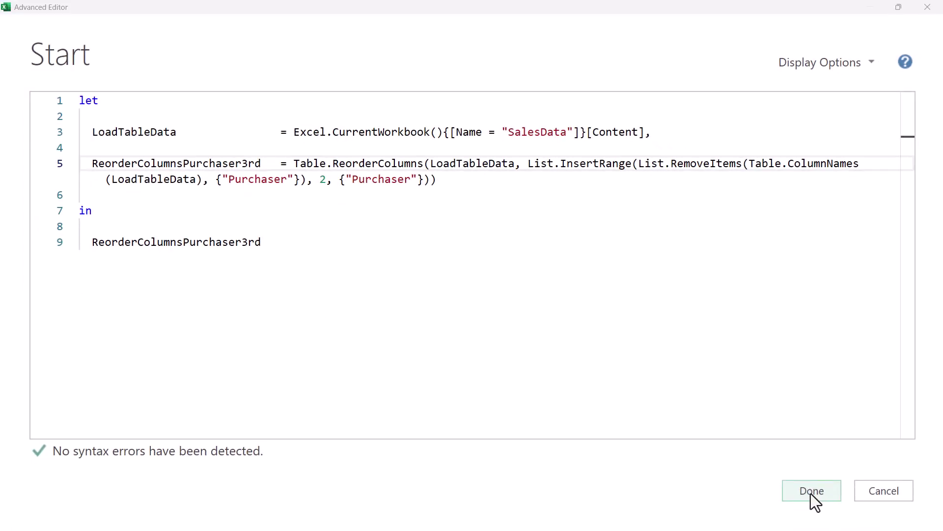
# Apply the consolidated code, leaving just LoadTableData and ReorderColumnsPurchaser3rd
pyautogui.click(816, 501)
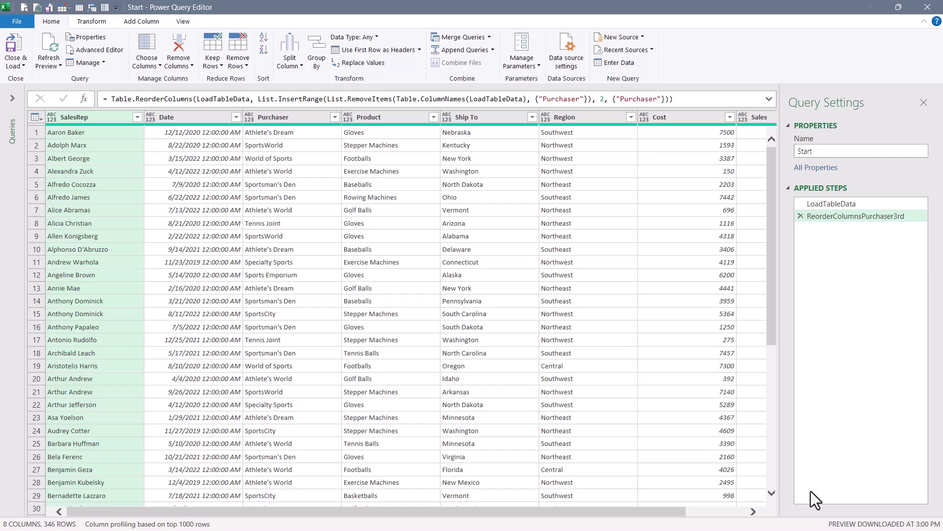